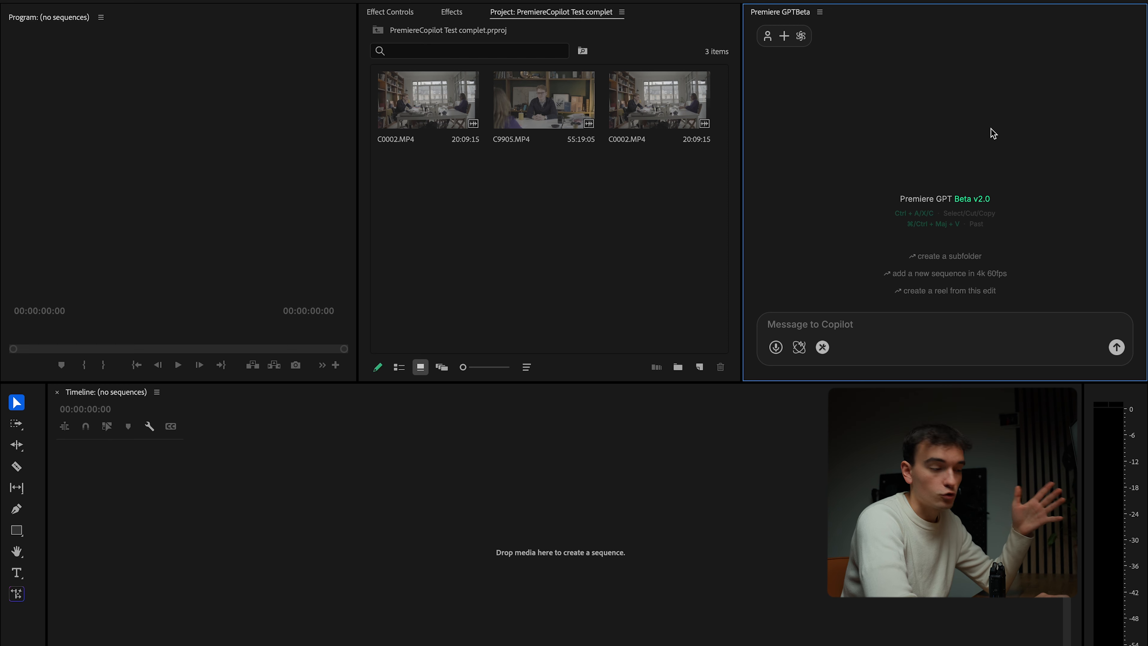
Step: Ask the Premiere GPT assistant to "create sequence in 4K 25 fps"
{"action": "left_click", "coordinate": [833, 325]}
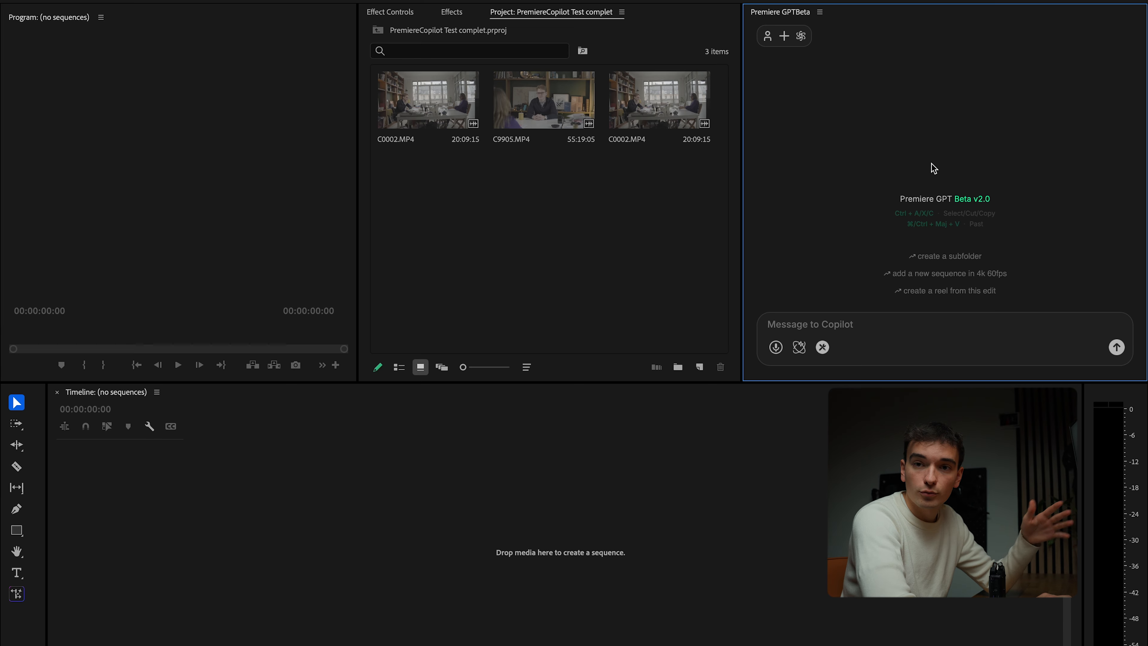
{"action": "type", "text": "cre"}
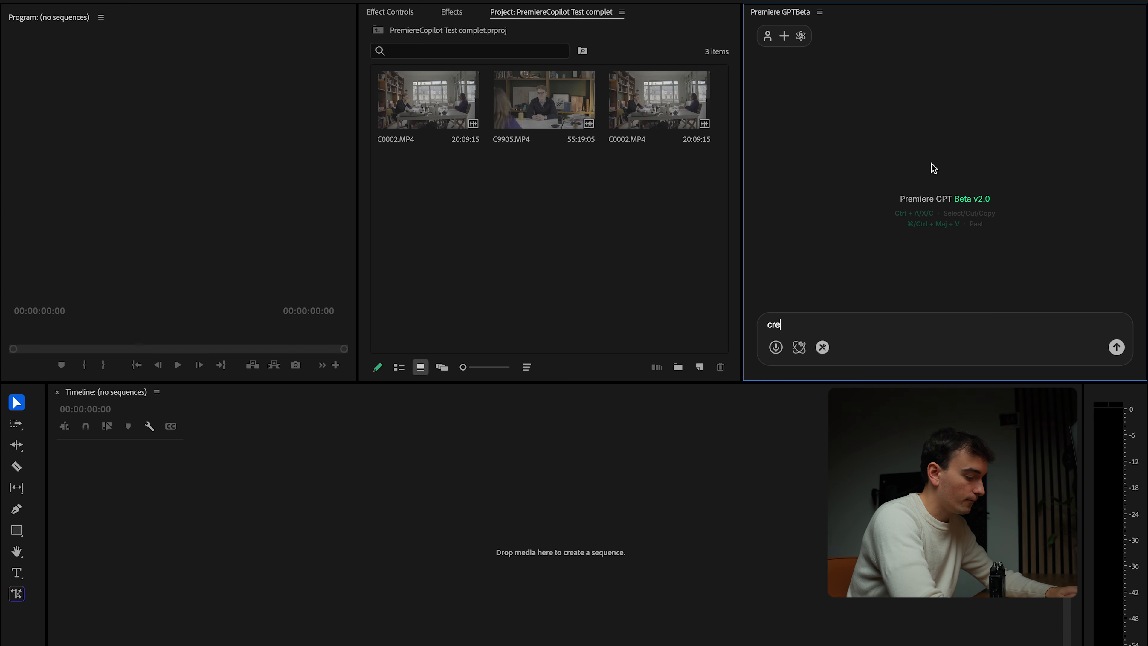
{"action": "type", "text": "ate  sequence in 5"}
{"action": "key", "text": "BackSpace"}
{"action": "type", "text": "4K 25 fps"}
{"action": "key", "text": "Return"}
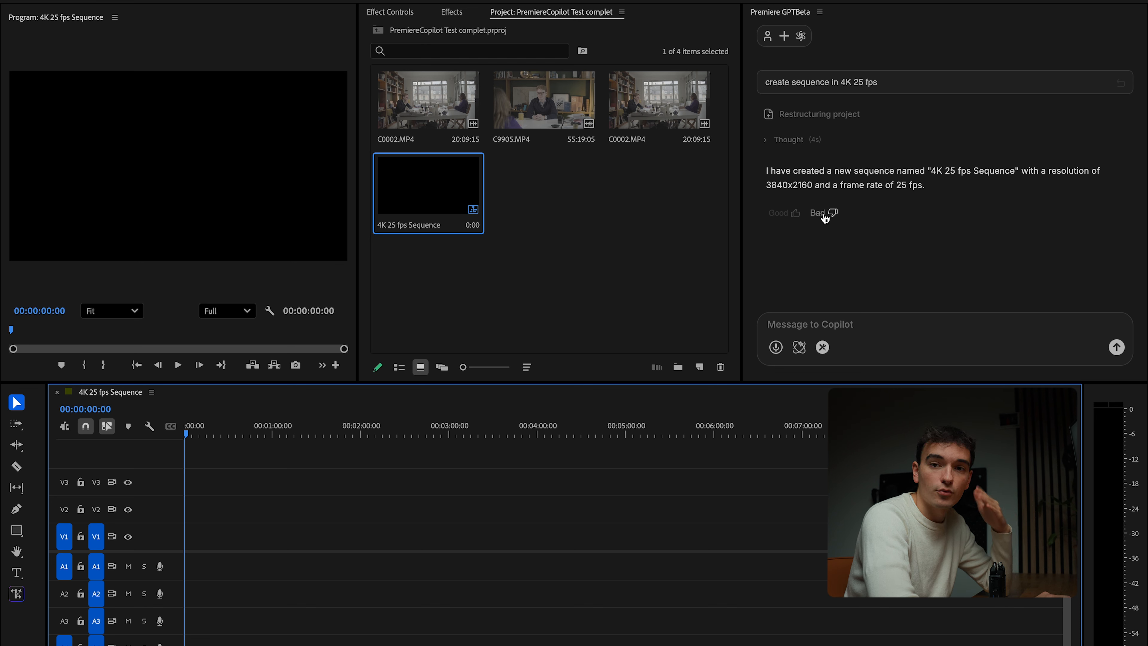
Step: Look at the assistant's account overview and switch the assistant to Podcast editing mode
{"action": "left_click", "coordinate": [776, 347]}
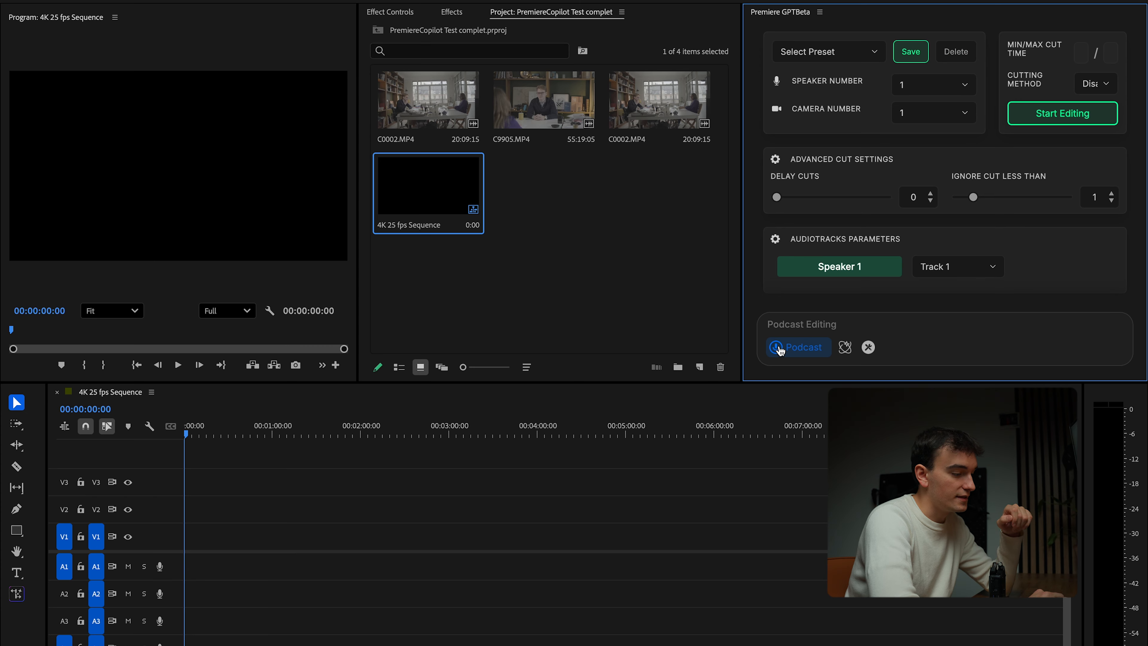
{"action": "left_click", "coordinate": [776, 347]}
{"action": "left_click", "coordinate": [767, 37]}
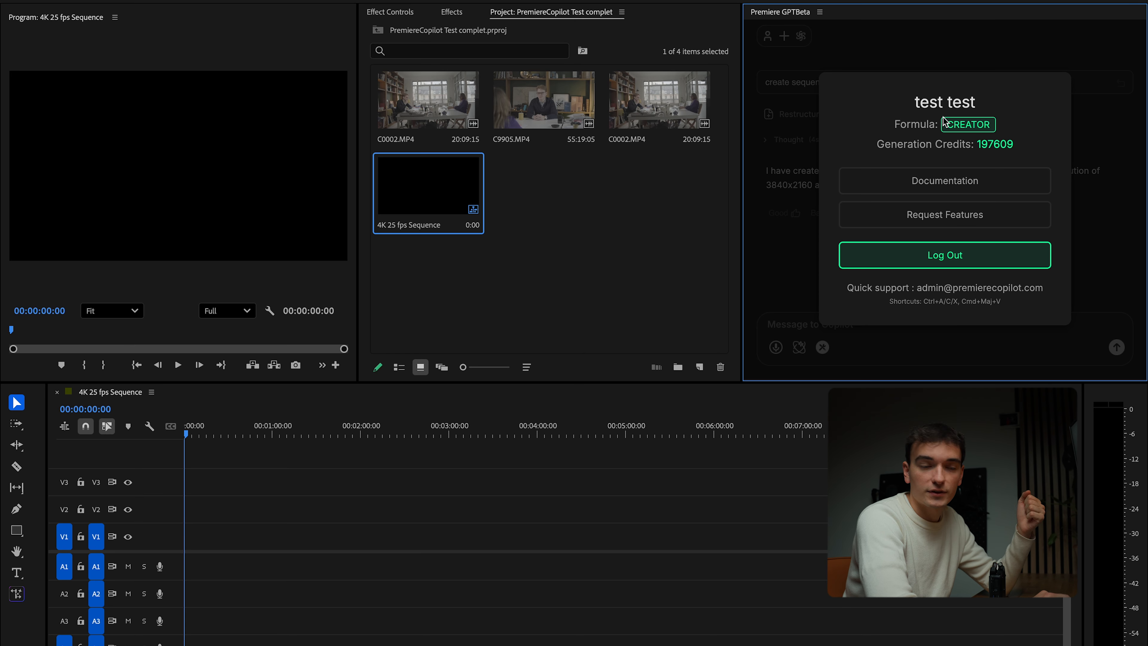
{"action": "left_click", "coordinate": [776, 348]}
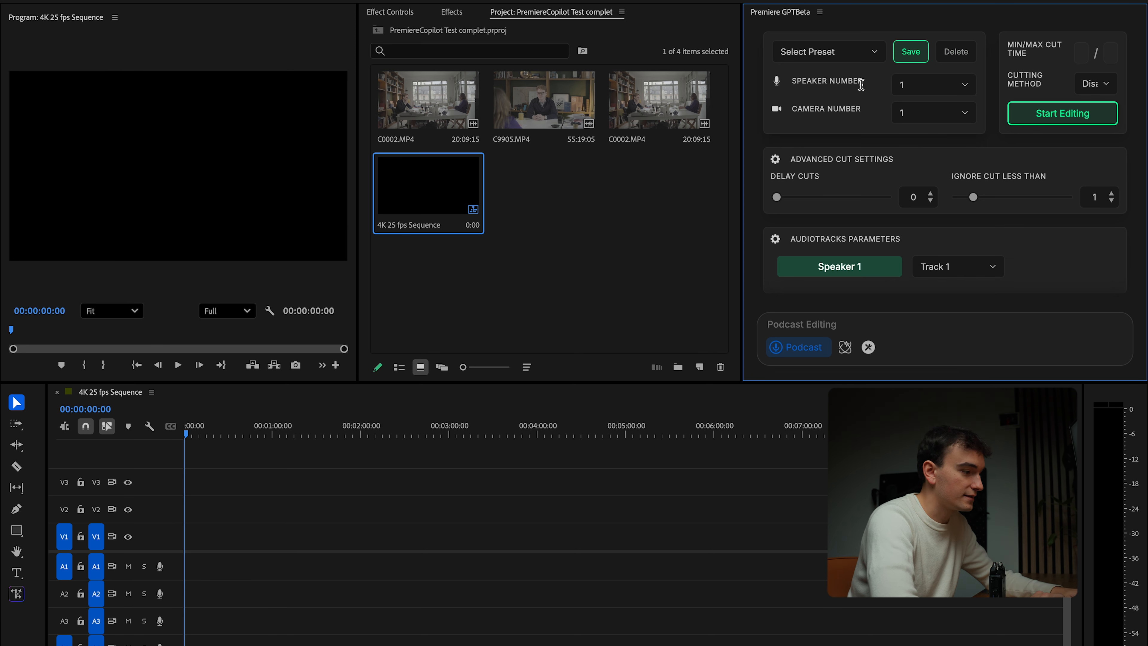
Step: Place the C0002.MP4 and C9905.MP4 camera clips in the sequence, stacked on V1 to V3 with audio on A1 and A2
{"action": "left_click", "coordinate": [588, 211]}
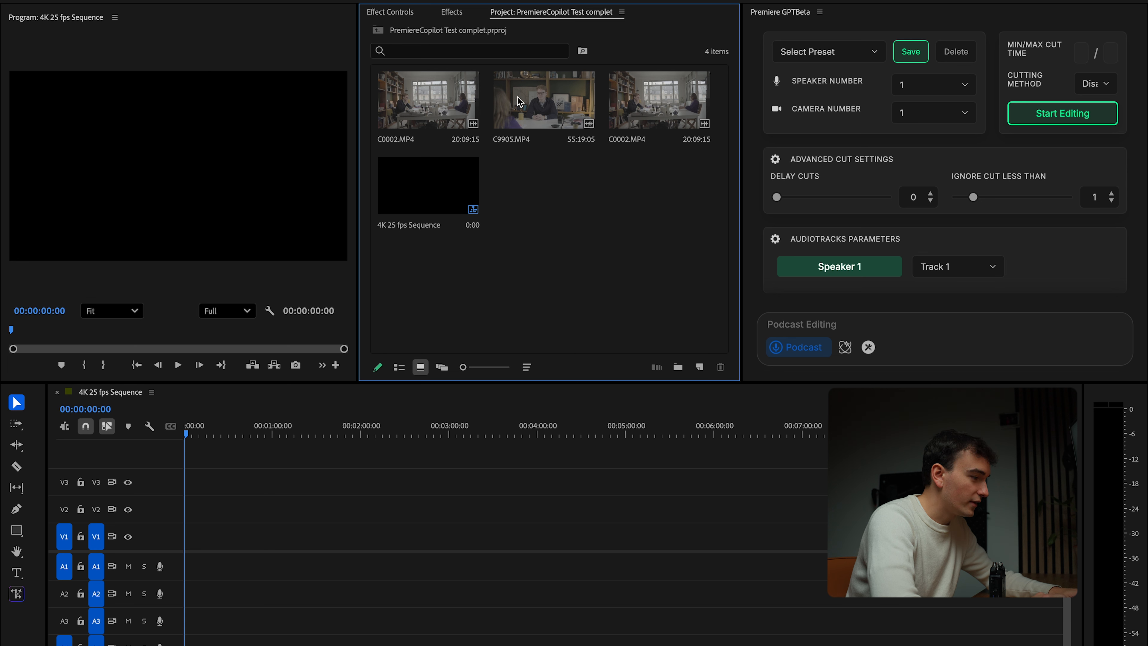
{"action": "left_click_drag", "start_coordinate": [412, 106], "coordinate": [178, 569]}
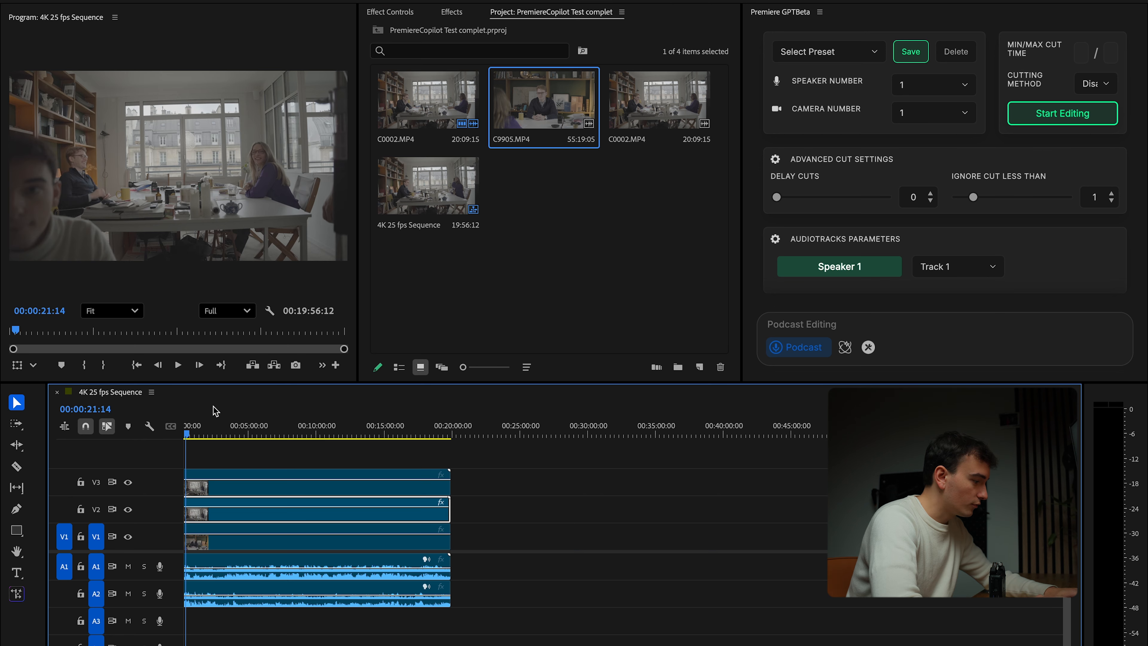
Step: Preview the camera angles near 00:05:27:00 by hiding V3 and V2, and show both tracks again
{"action": "left_click_drag", "start_coordinate": [212, 425], "coordinate": [258, 423]}
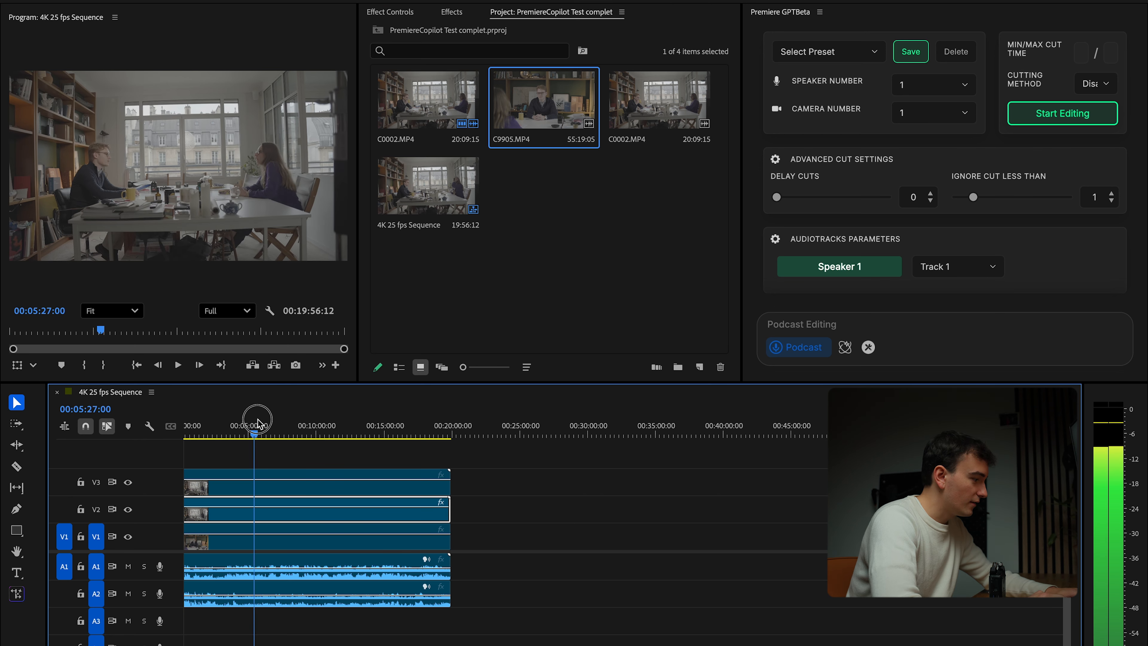
{"action": "left_click", "coordinate": [128, 482]}
{"action": "left_click", "coordinate": [128, 509]}
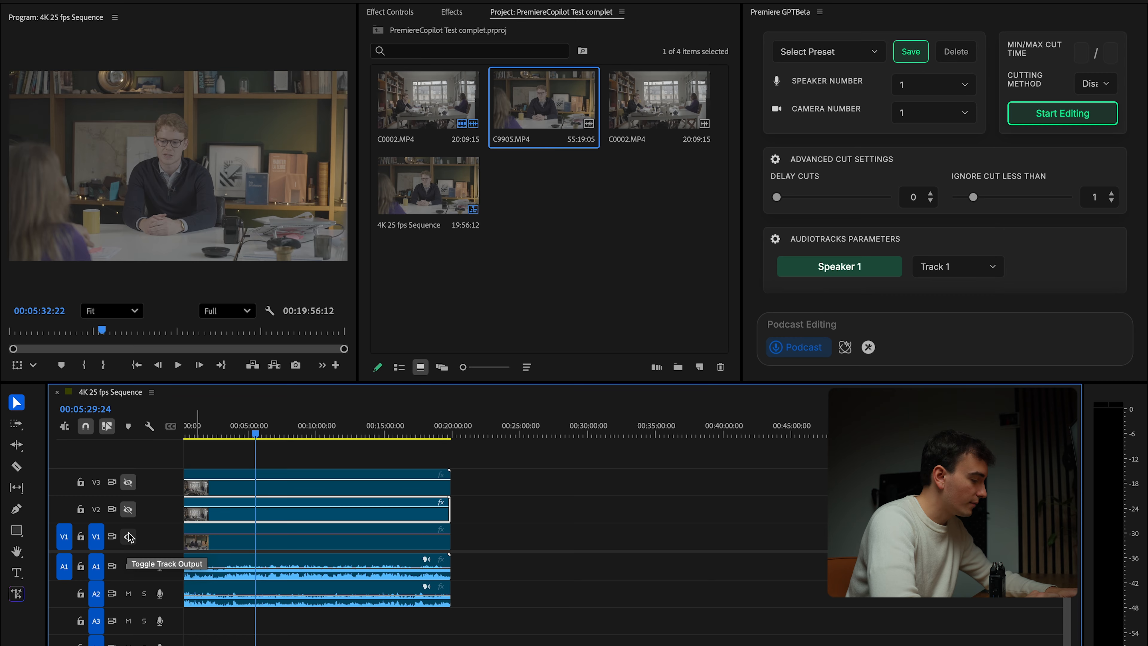
{"action": "left_click", "coordinate": [128, 509]}
{"action": "left_click", "coordinate": [127, 481]}
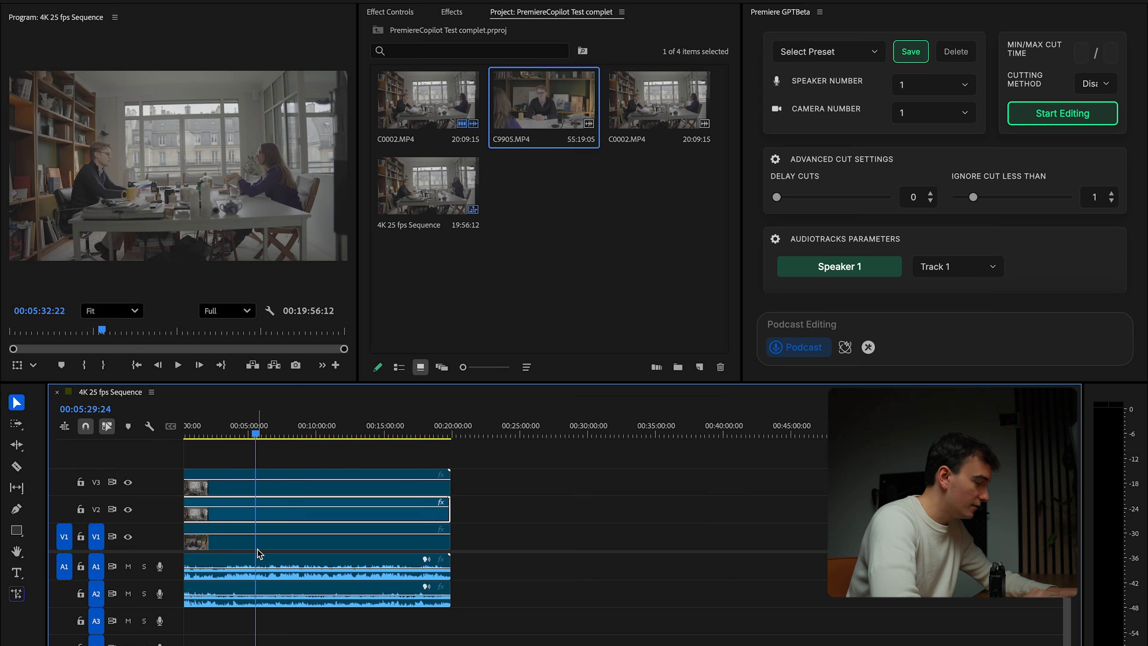
Step: Play the sequence from about 00:04:47 with audio track A1 soloed, and end the solo and playback
{"action": "left_click", "coordinate": [249, 433]}
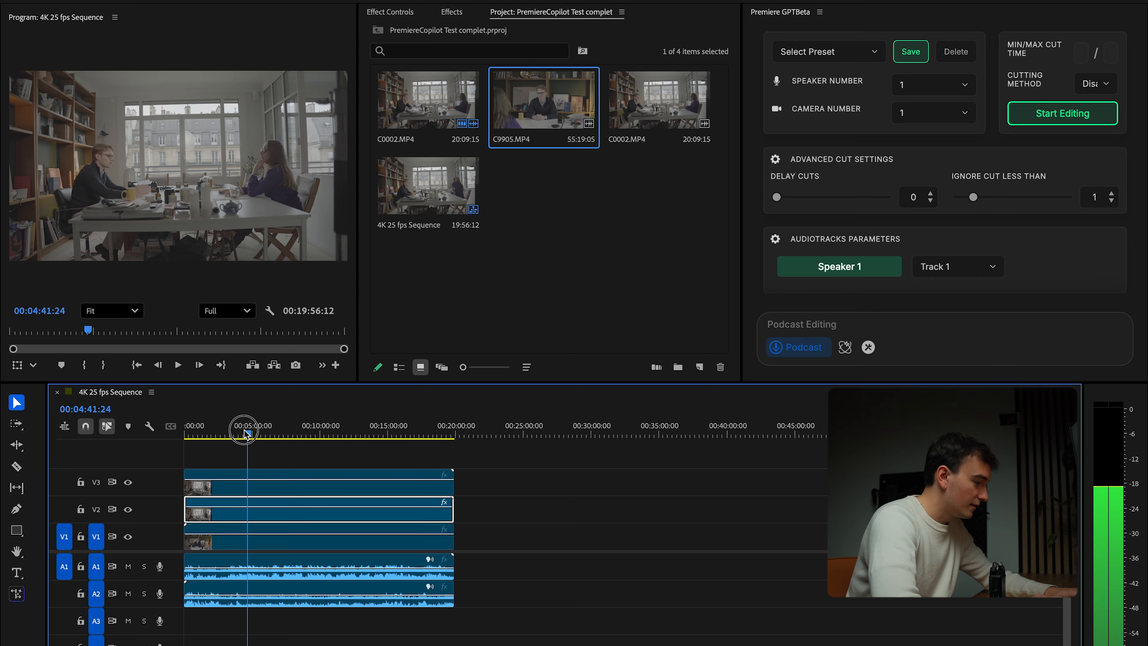
{"action": "left_click", "coordinate": [143, 566]}
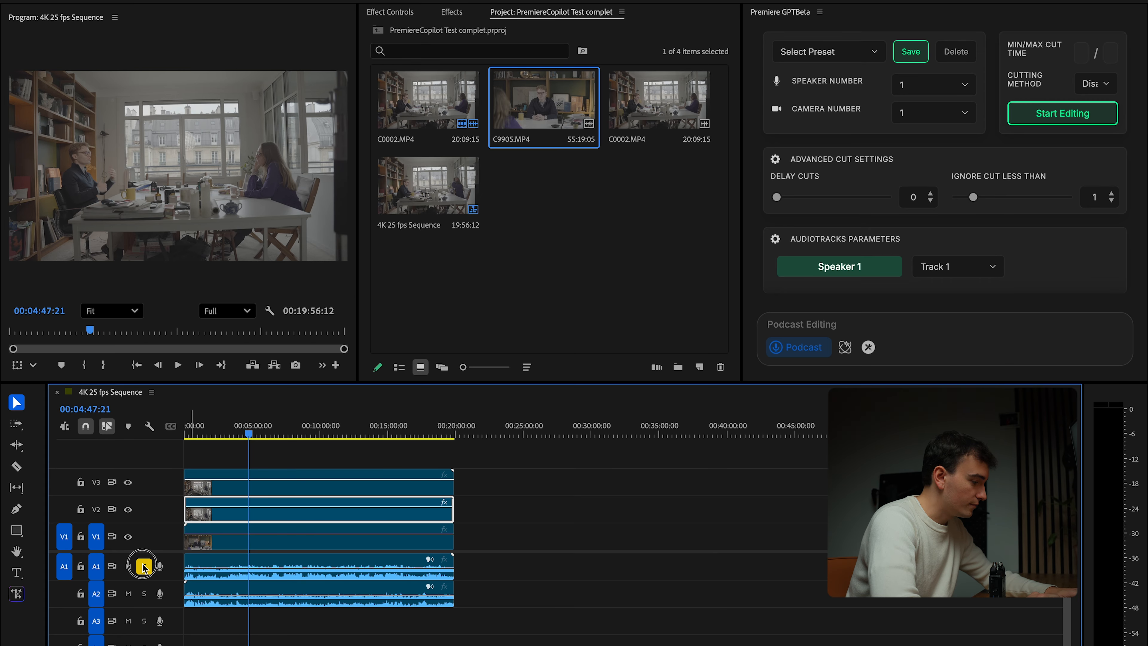
{"action": "key", "text": "space"}
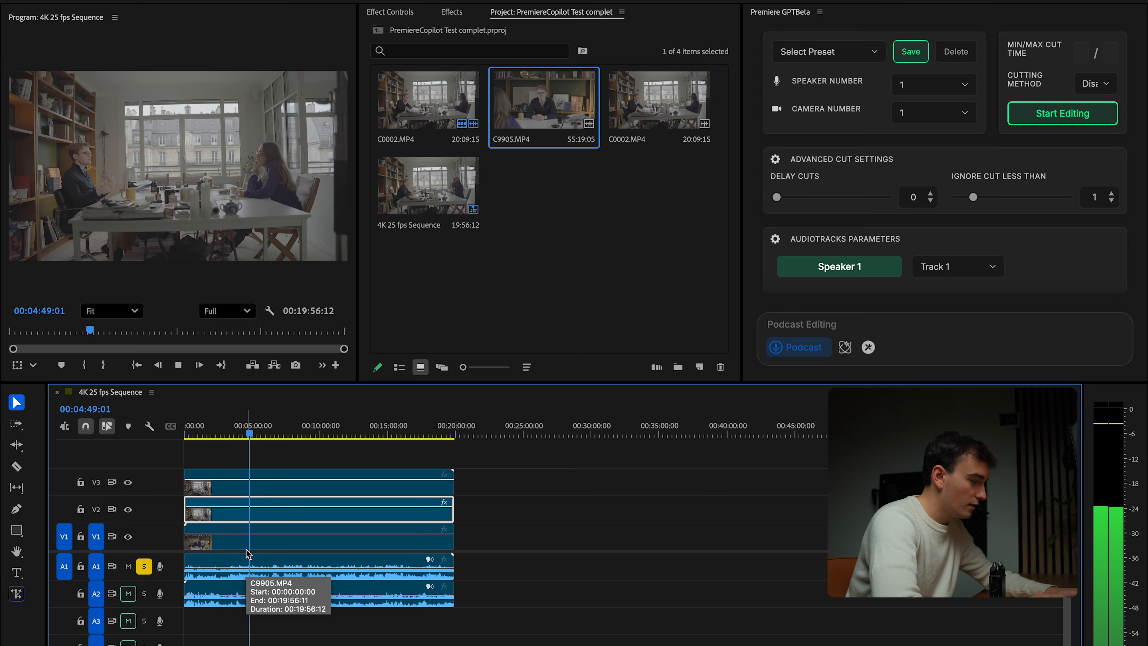
{"action": "left_click", "coordinate": [144, 567]}
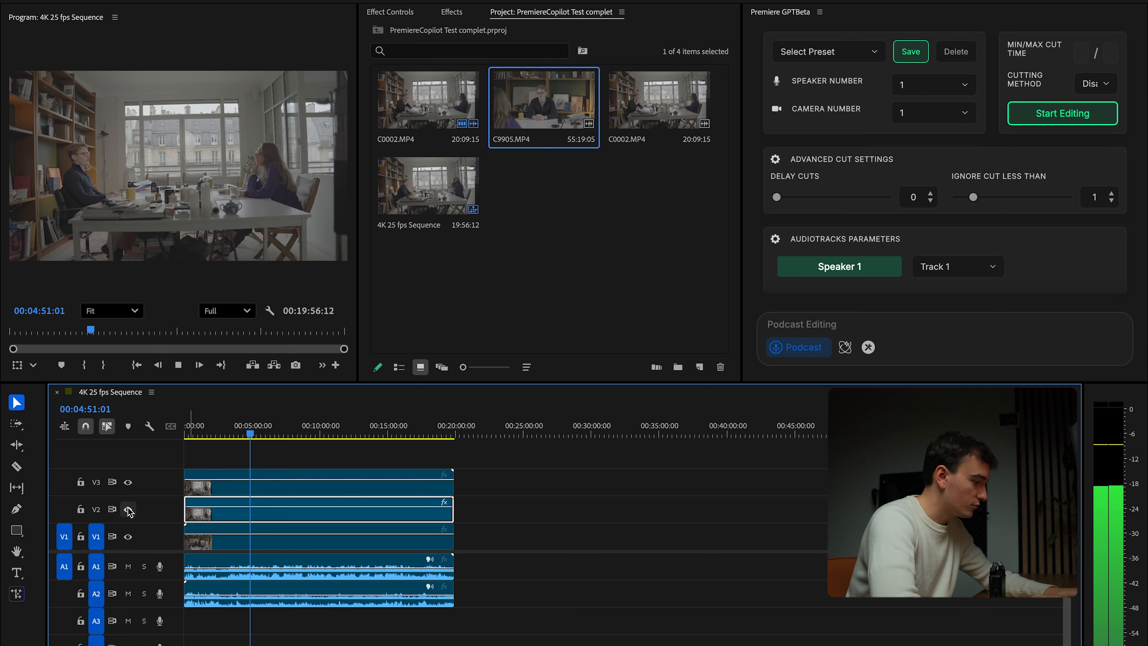
{"action": "key", "text": "space"}
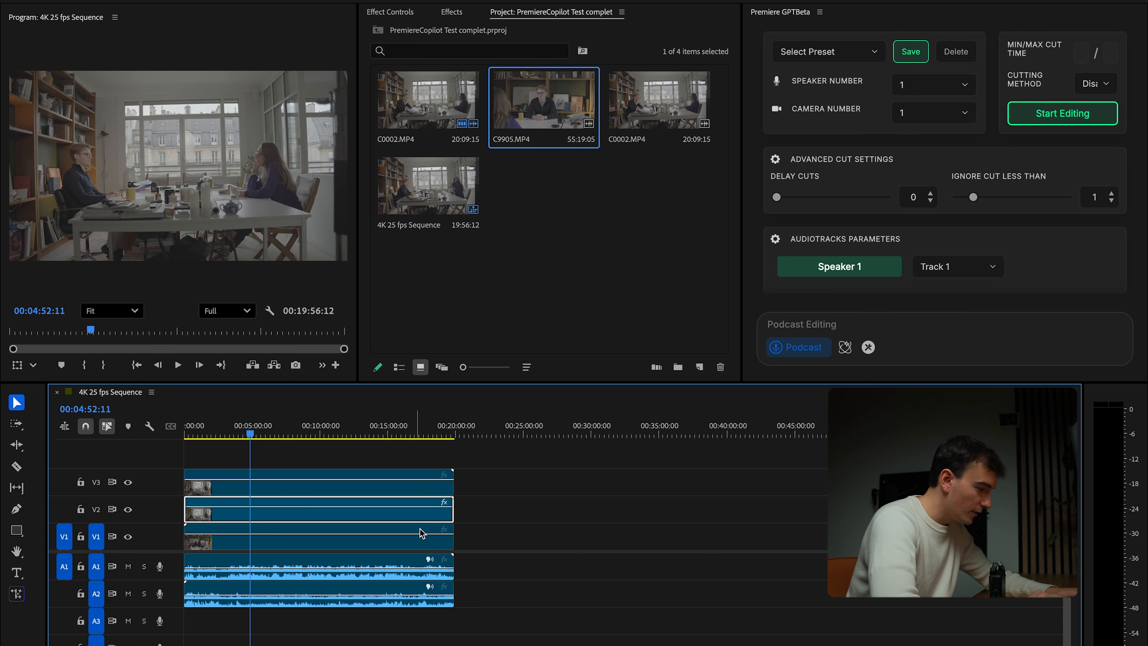
Step: Examine the waveforms of both microphone tracks, A1 and A2, along the timeline
{"action": "scroll", "coordinate": [144, 596], "scroll_direction": "up", "scroll_amount": 5}
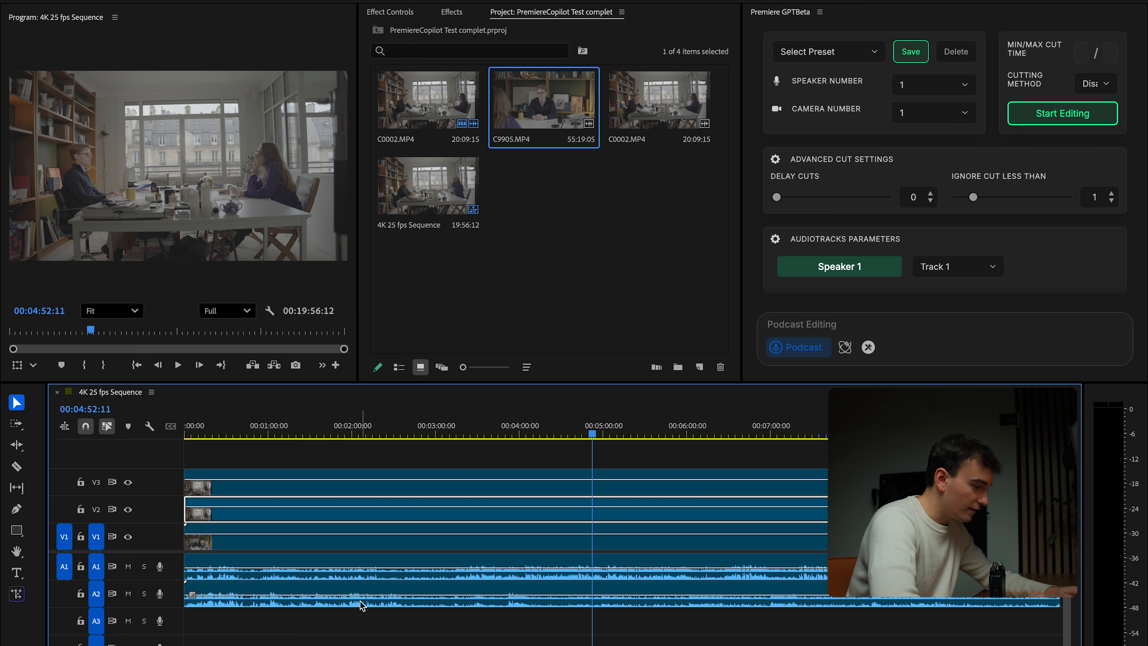
{"action": "left_click", "coordinate": [381, 577]}
{"action": "scroll", "coordinate": [158, 590], "scroll_direction": "up", "scroll_amount": 2}
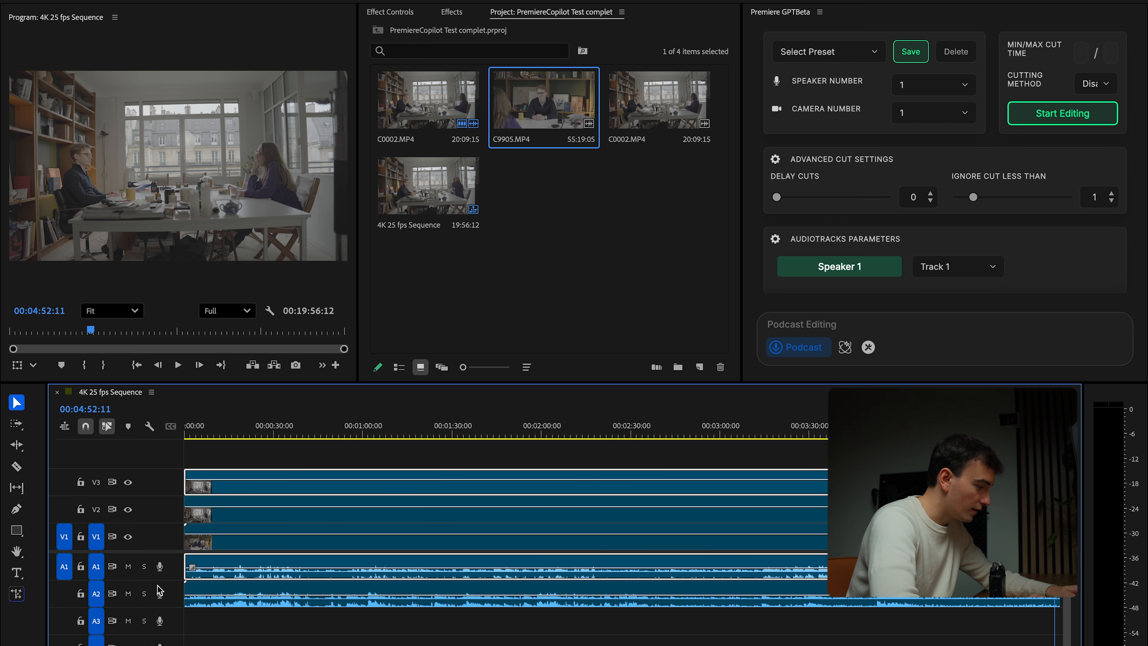
{"action": "scroll", "coordinate": [158, 590], "scroll_direction": "down", "scroll_amount": 7}
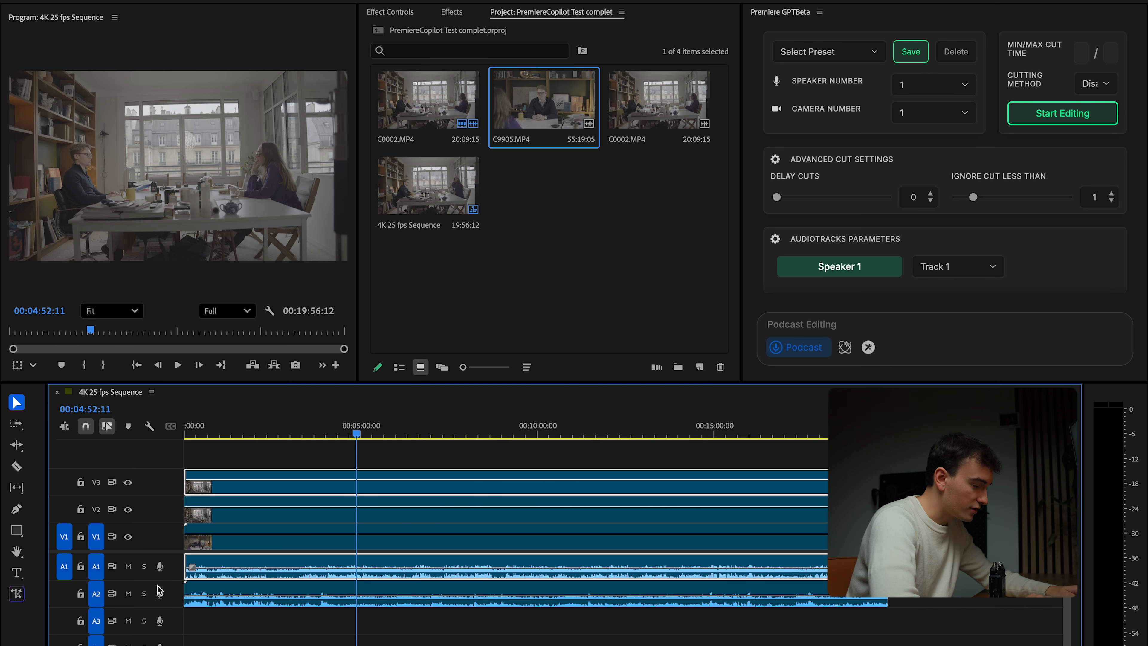
{"action": "left_click", "coordinate": [455, 594]}
{"action": "left_click_drag", "start_coordinate": [454, 594], "coordinate": [454, 586]}
{"action": "key", "text": "ctrl+shift+a"}
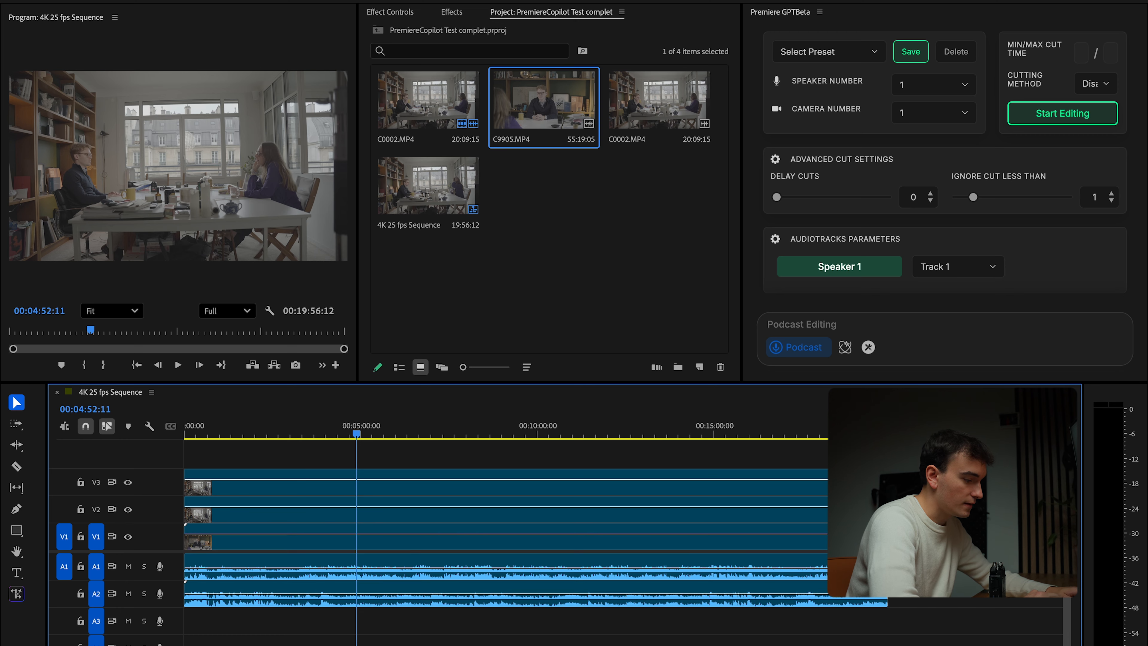
{"action": "key", "text": "minus"}
{"action": "key", "text": "minus"}
{"action": "key", "text": "minus"}
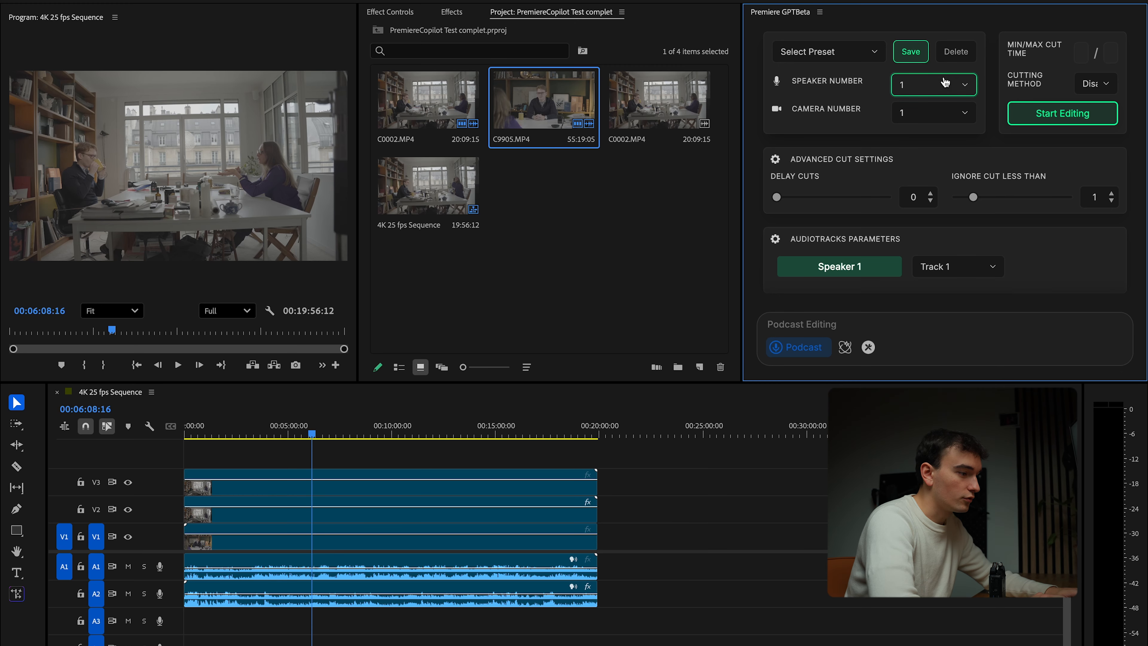
Step: Set the podcast's speaker number to 2 and camera number to 3
{"action": "left_click", "coordinate": [945, 84]}
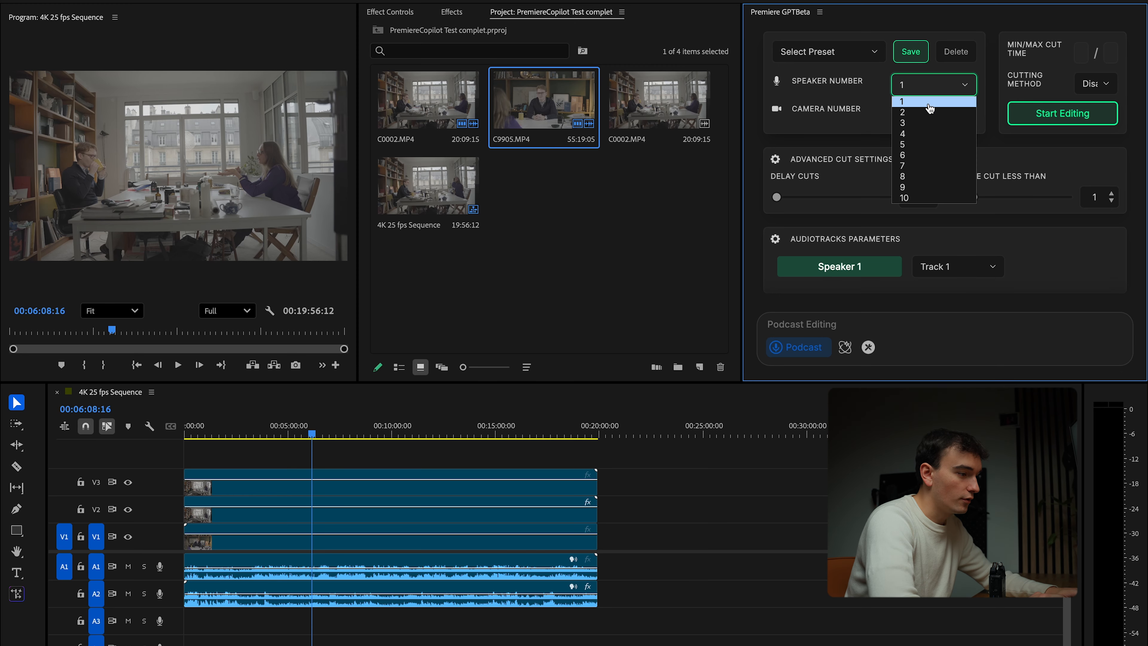
{"action": "left_click", "coordinate": [924, 112]}
{"action": "left_click", "coordinate": [958, 112]}
{"action": "left_click", "coordinate": [917, 151]}
Step: Rename Speaker 1 on Track 1 and Speaker 2 on Track 2 with the two speakers' first names
{"action": "scroll", "coordinate": [982, 180], "scroll_direction": "down", "scroll_amount": 5}
{"action": "left_click", "coordinate": [834, 171]}
{"action": "key", "text": "ctrl+a"}
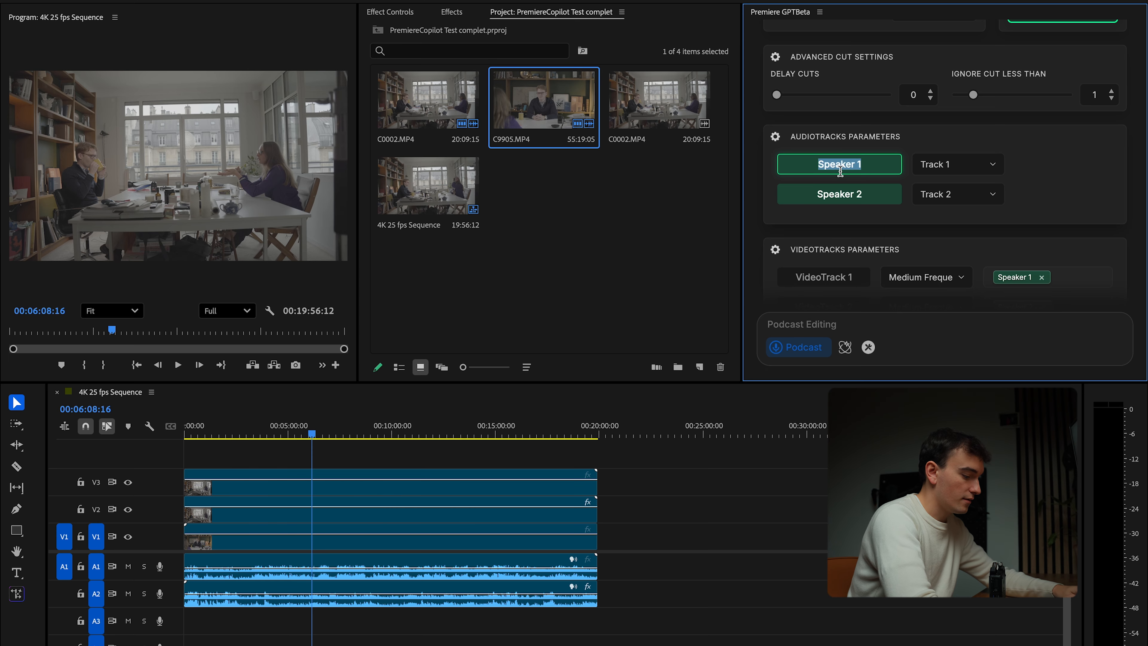
{"action": "type", "text": "Florian"}
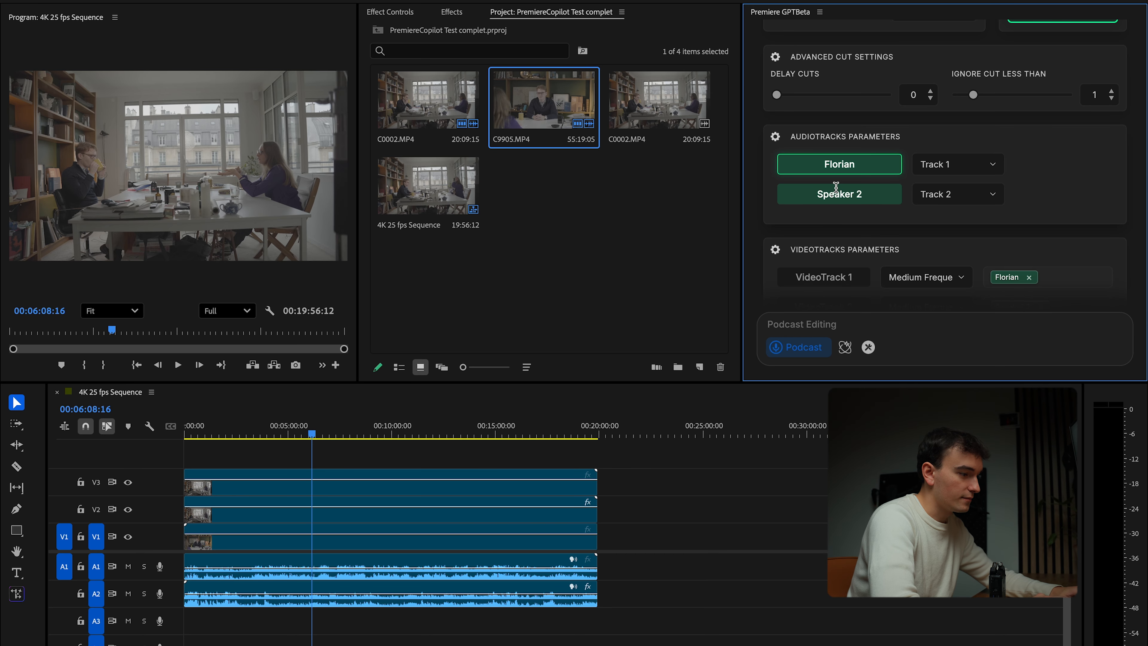
{"action": "double_click", "coordinate": [833, 194]}
{"action": "key", "text": "ctrl+a"}
{"action": "type", "text": "Claire"}
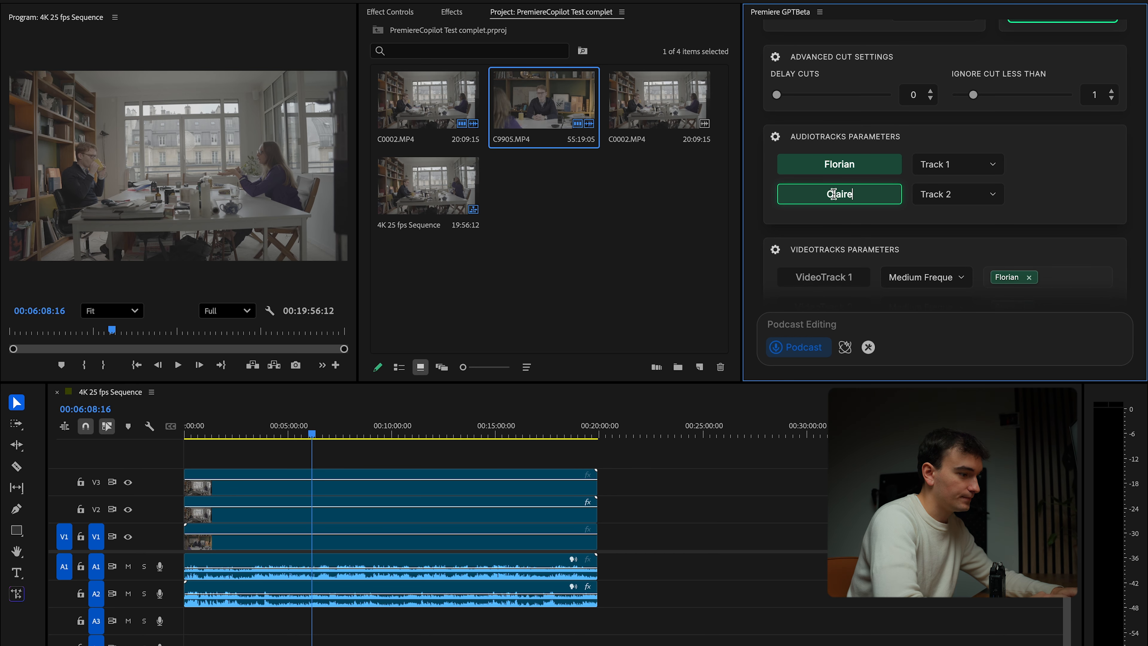
Step: Review which speakers are assigned to VideoTrack 1, VideoTrack 2 and VideoTrack 3
{"action": "scroll", "coordinate": [1037, 166], "scroll_direction": "down", "scroll_amount": 3}
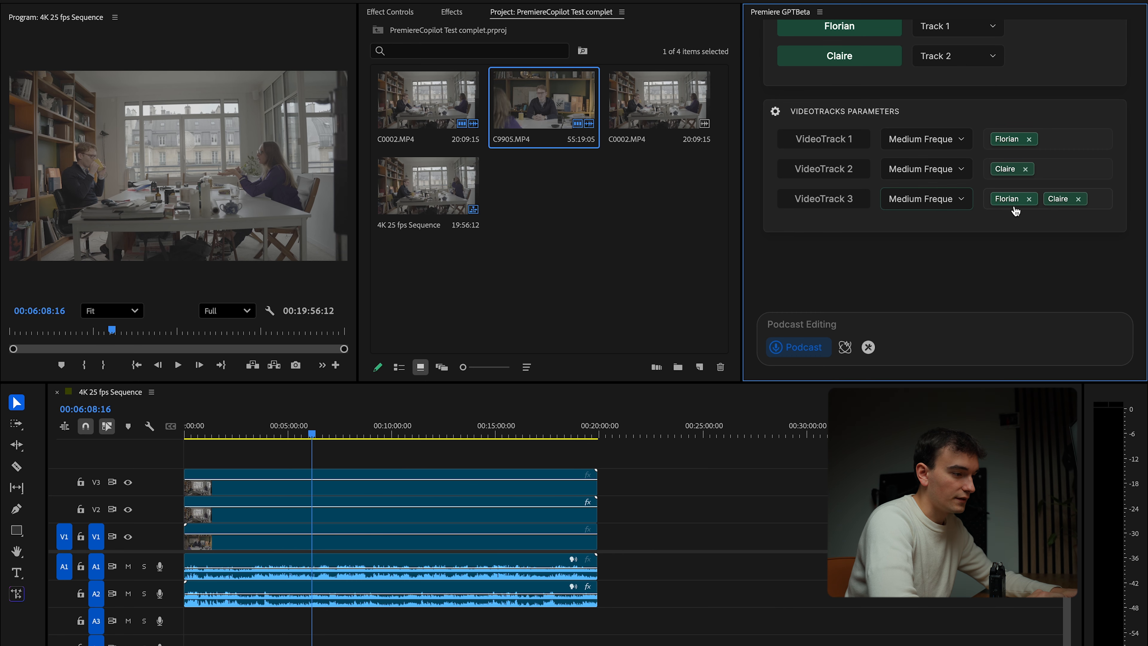
{"action": "left_click", "coordinate": [1083, 141]}
{"action": "left_click", "coordinate": [1032, 189]}
{"action": "left_click", "coordinate": [1025, 165]}
{"action": "left_click", "coordinate": [1030, 152]}
{"action": "left_click", "coordinate": [1024, 167]}
{"action": "left_click", "coordinate": [1025, 139]}
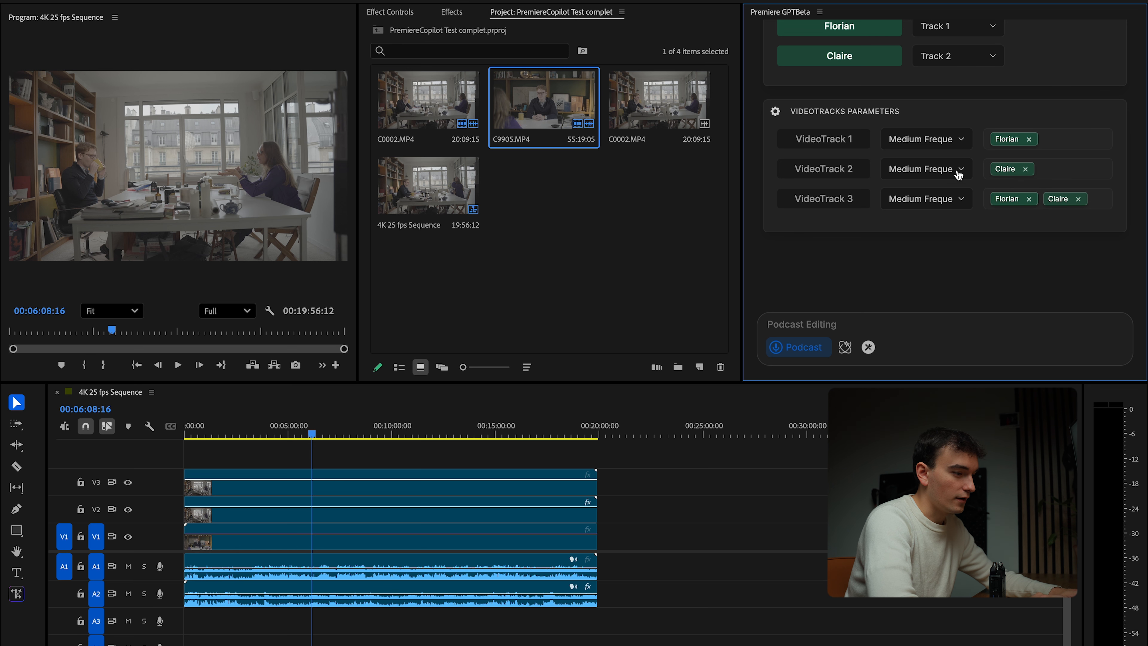
Step: Review the frequency options for VideoTrack 3 and keep Medium Frequency
{"action": "left_click", "coordinate": [908, 207]}
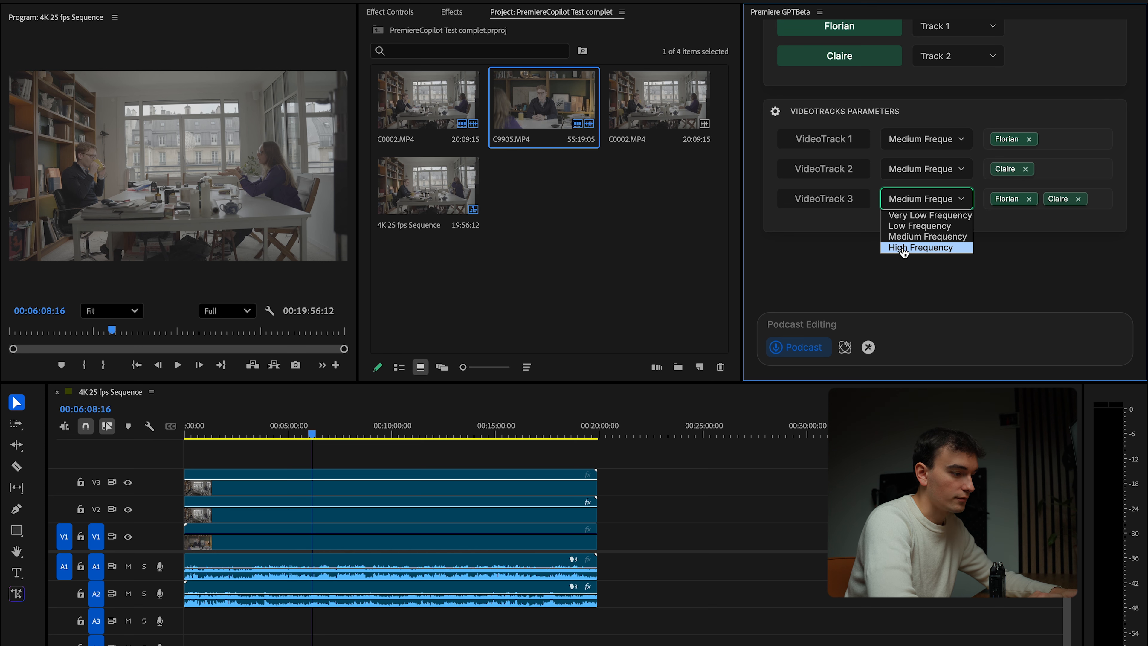
{"action": "scroll", "coordinate": [926, 204], "scroll_direction": "down", "scroll_amount": 1}
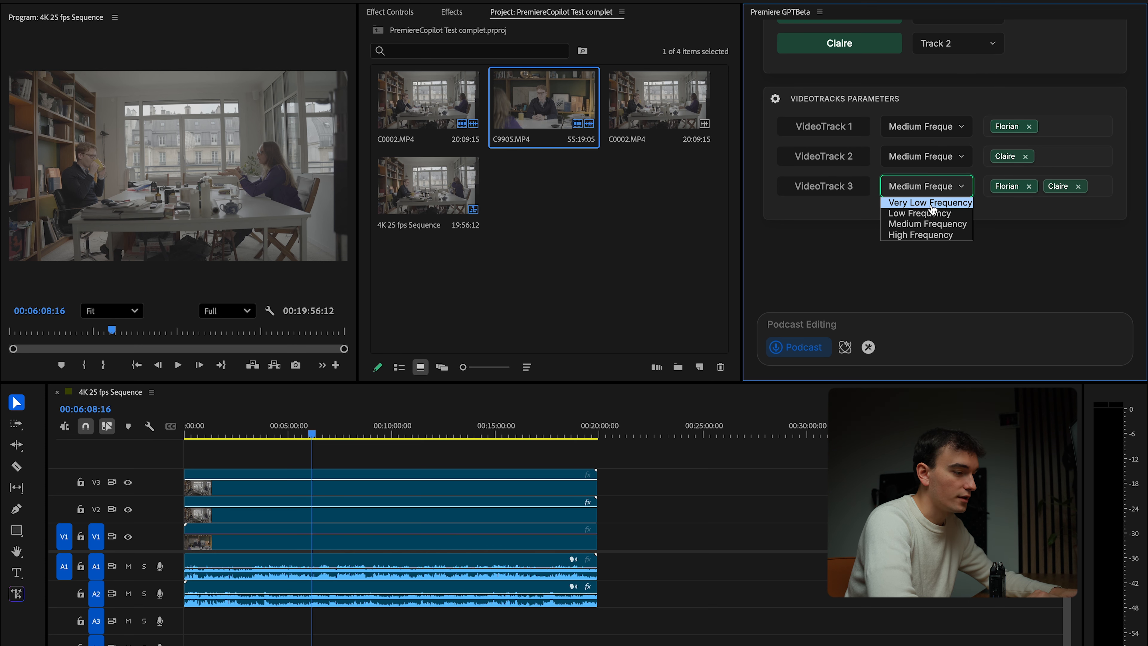
{"action": "left_click", "coordinate": [918, 223]}
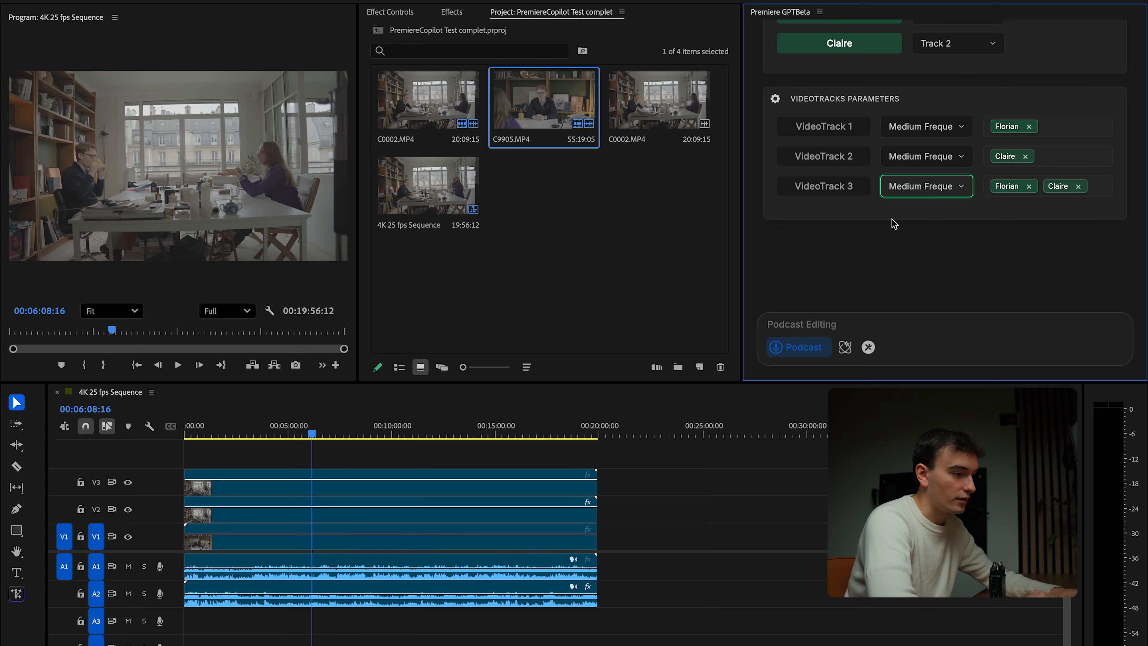
Step: Set Ignore Cut Less Than to 3.00 in the advanced cut settings
{"action": "scroll", "coordinate": [890, 200], "scroll_direction": "up", "scroll_amount": 6}
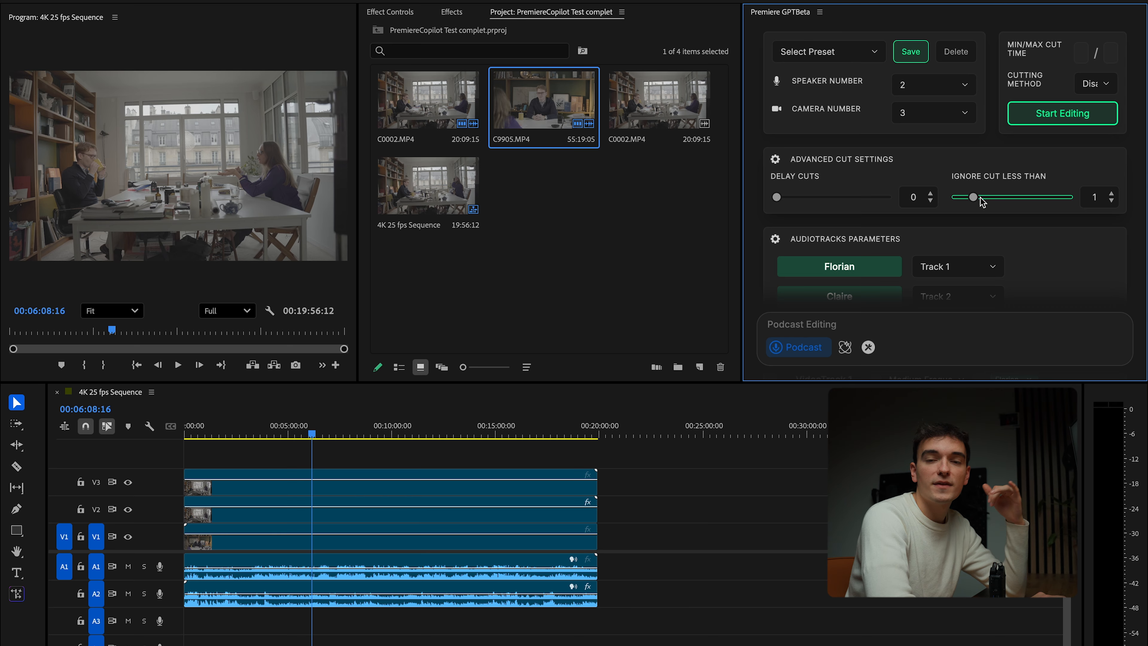
{"action": "left_click_drag", "start_coordinate": [978, 198], "coordinate": [1001, 199]}
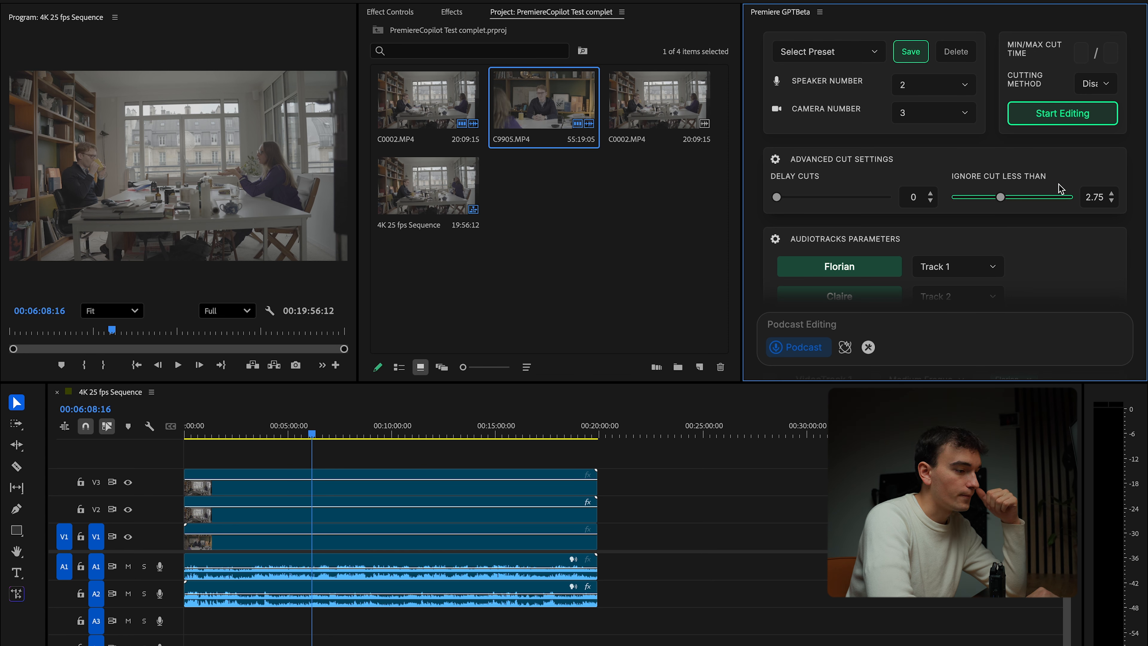
{"action": "left_click", "coordinate": [1111, 193]}
Step: Read the hints for the Delay Cuts, Ignore Cut Less Than and Min/Max Cut Time settings
{"action": "scroll", "coordinate": [956, 165], "scroll_direction": "down", "scroll_amount": 1}
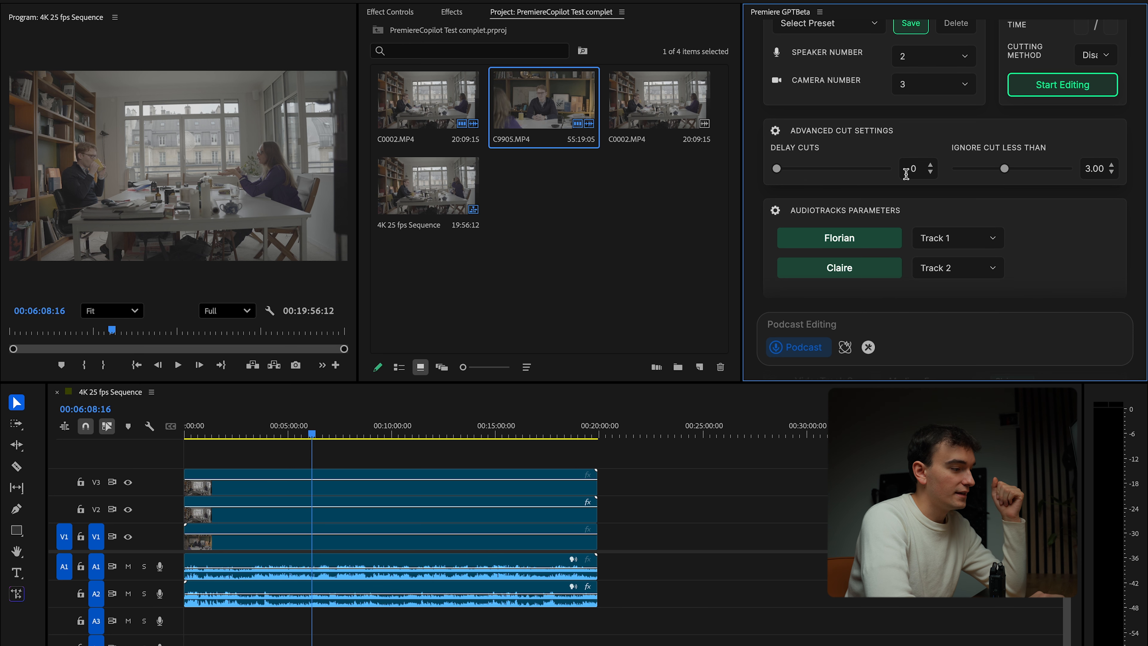
{"action": "mouse_move", "coordinate": [817, 150]}
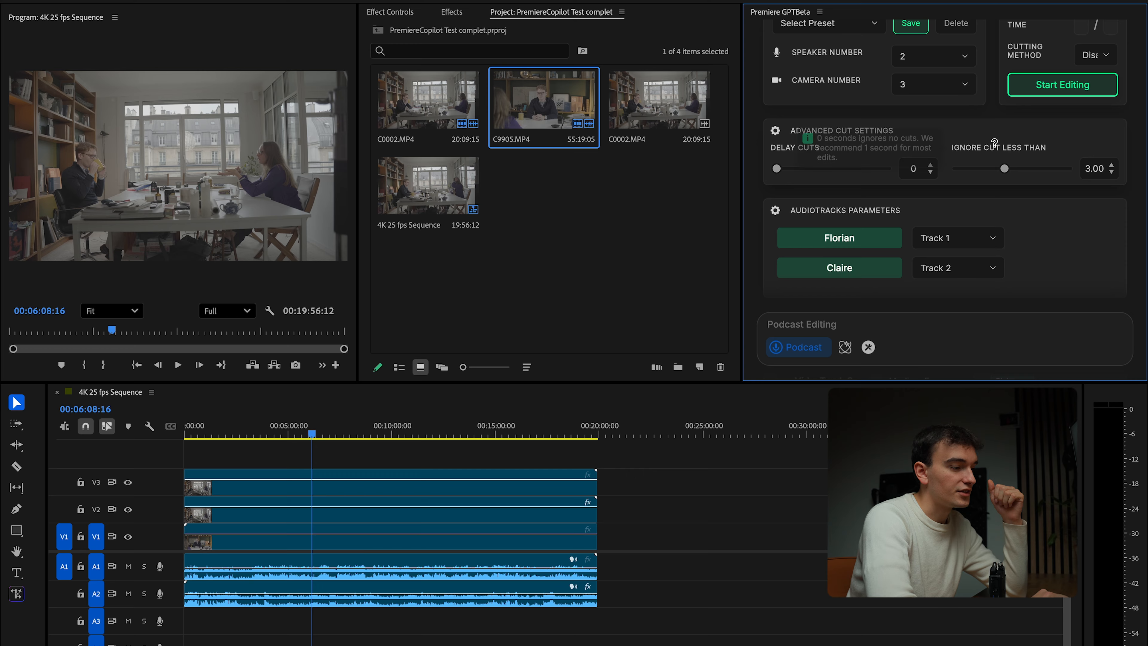
{"action": "mouse_move", "coordinate": [987, 146]}
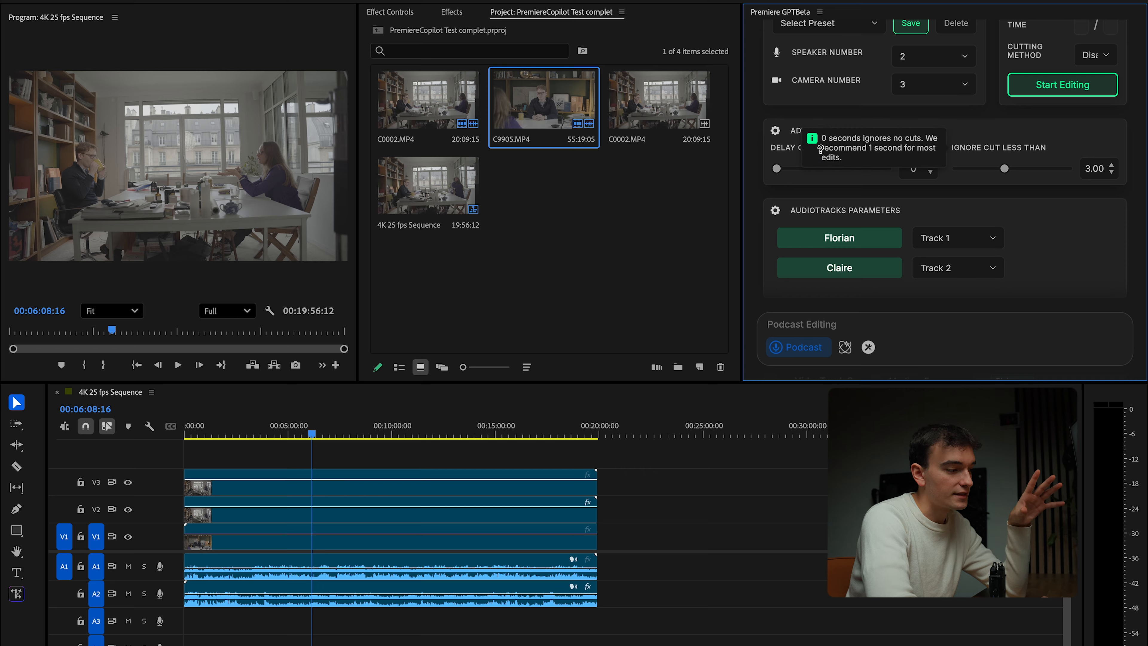
{"action": "scroll", "coordinate": [813, 149], "scroll_direction": "up", "scroll_amount": 1}
{"action": "mouse_move", "coordinate": [1024, 43]}
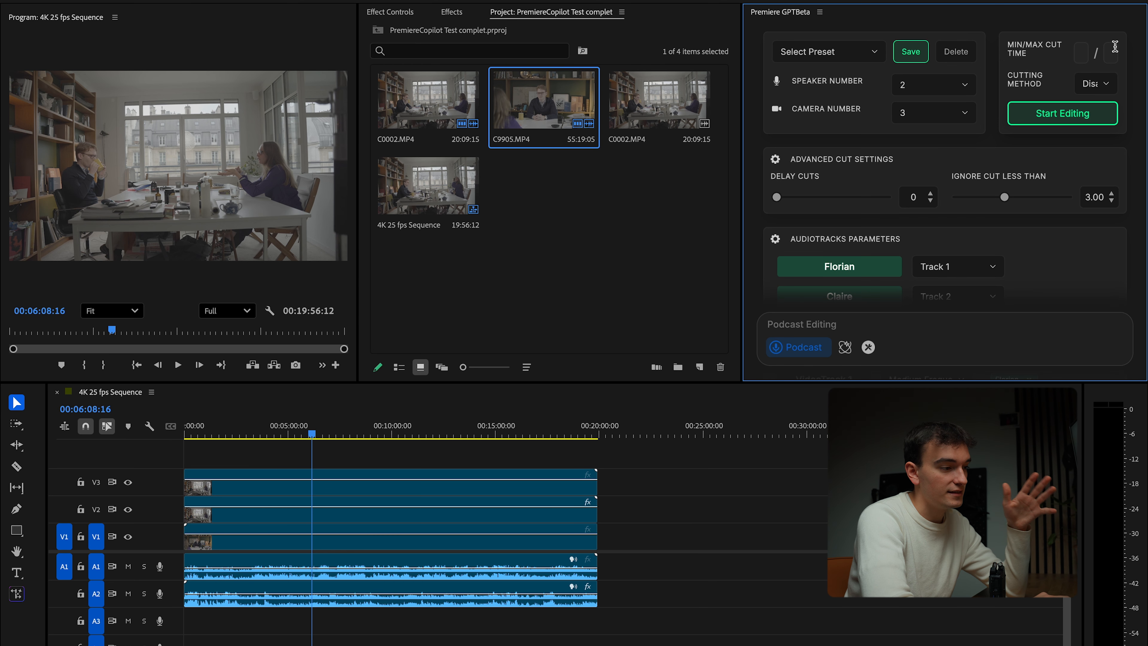
Step: Choose Disable as the cutting method, check the audio and video track parameters, and start the automatic podcast editing
{"action": "left_click", "coordinate": [1101, 85]}
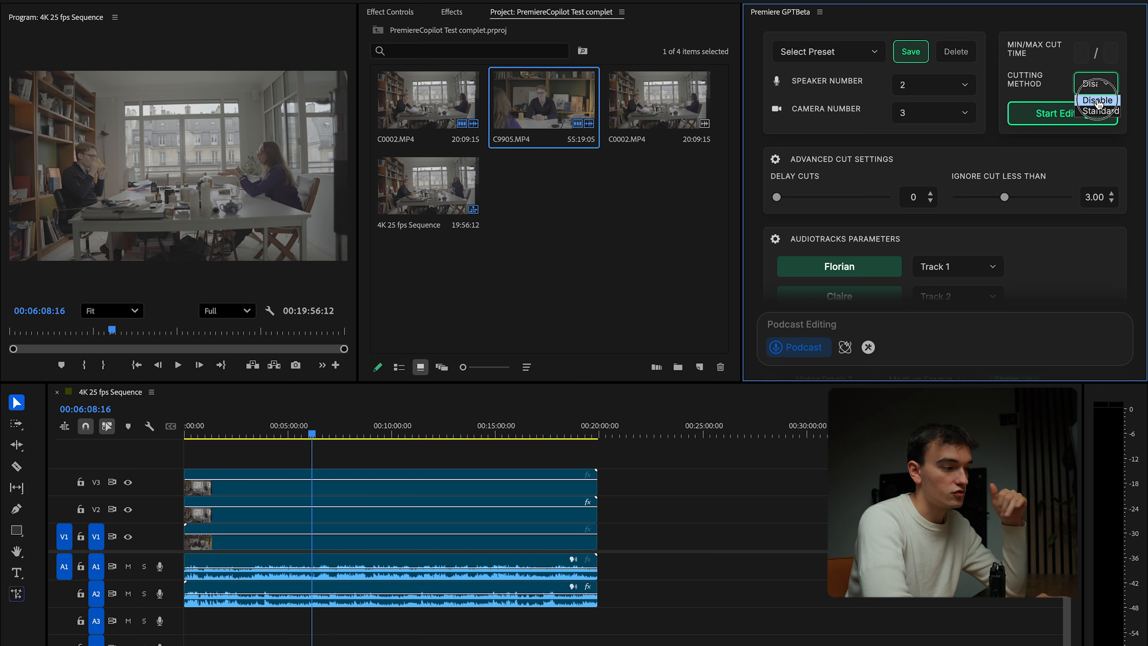
{"action": "left_click", "coordinate": [1099, 100]}
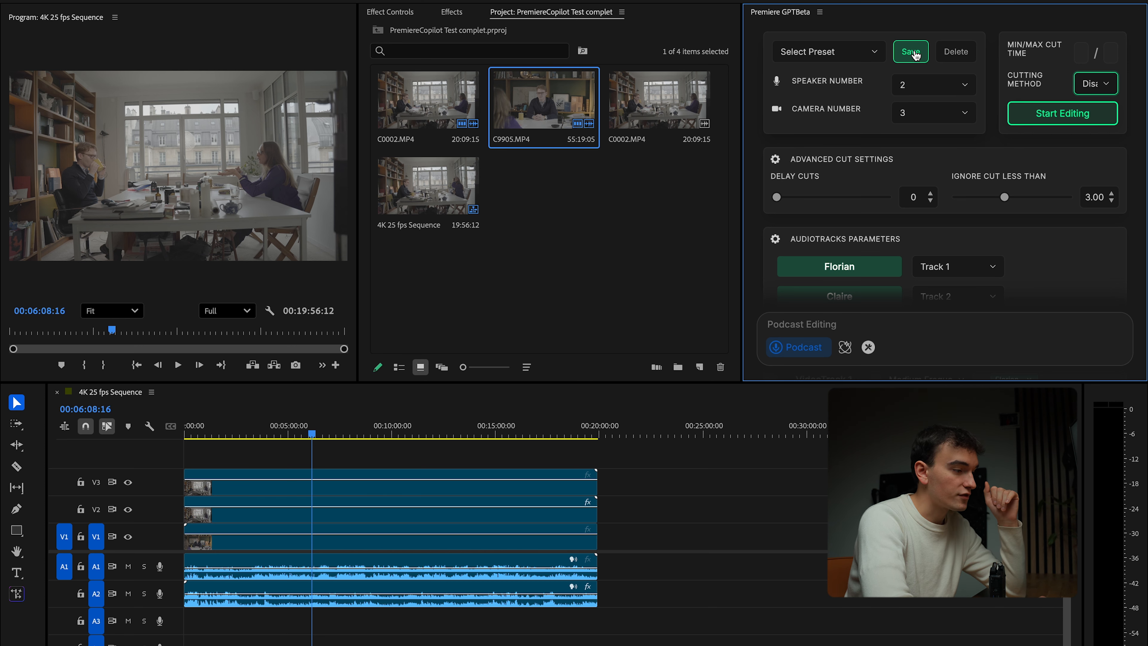
{"action": "scroll", "coordinate": [1012, 158], "scroll_direction": "down", "scroll_amount": 3}
{"action": "scroll", "coordinate": [1012, 163], "scroll_direction": "down", "scroll_amount": 3}
{"action": "scroll", "coordinate": [1012, 156], "scroll_direction": "up", "scroll_amount": 6}
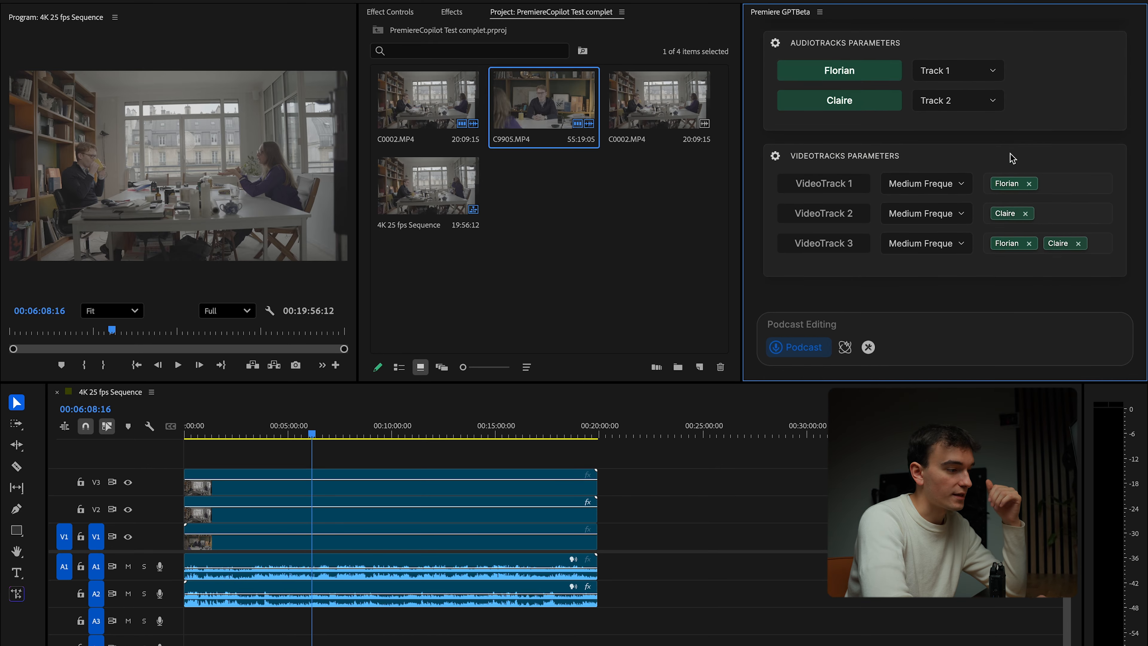
{"action": "scroll", "coordinate": [1015, 155], "scroll_direction": "down", "scroll_amount": 2}
{"action": "scroll", "coordinate": [1015, 155], "scroll_direction": "up", "scroll_amount": 2}
{"action": "left_click", "coordinate": [1073, 113]}
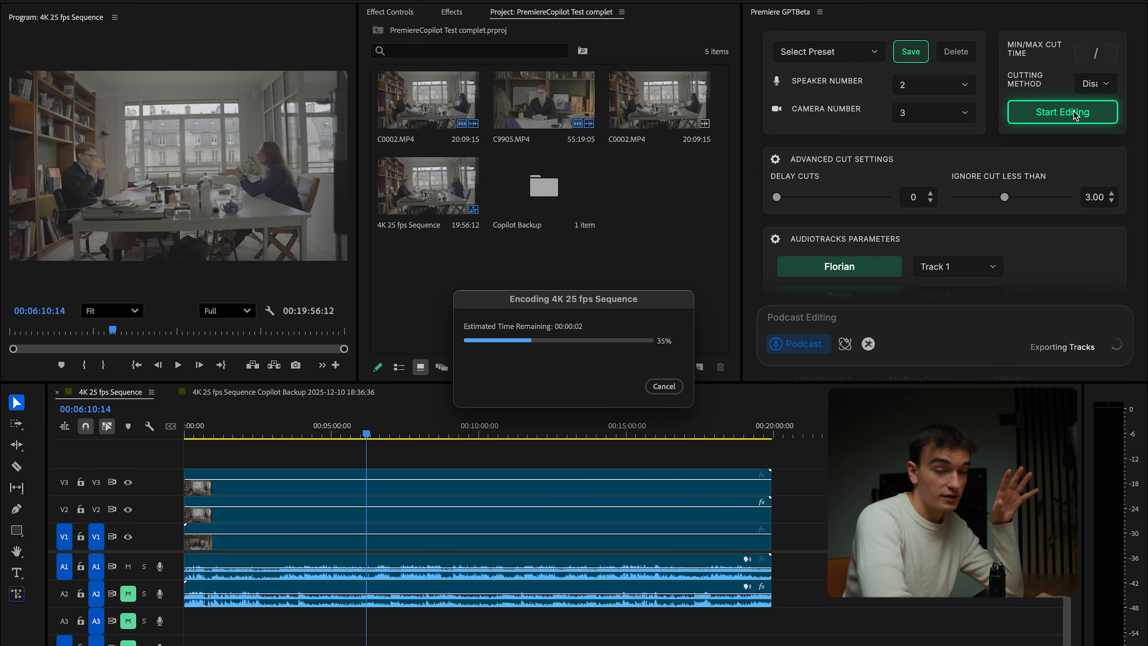